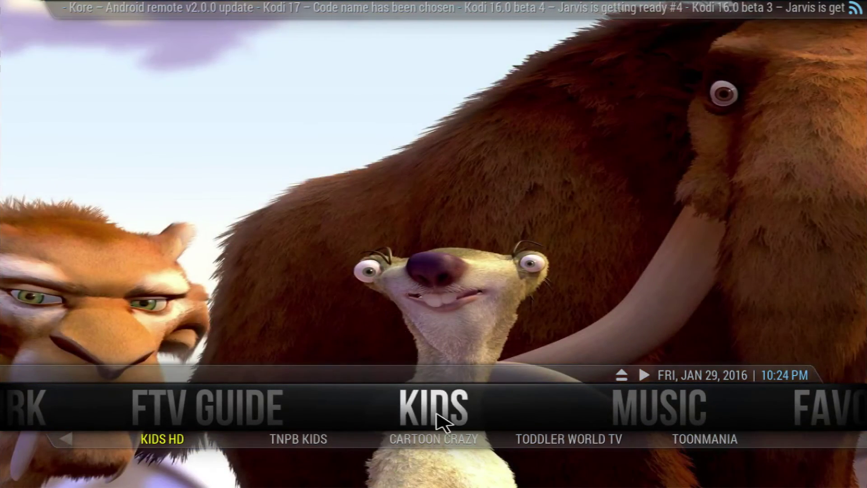
# Select the KIDS category on the Kodi home menu to show its channels
pyautogui.click(437, 413)
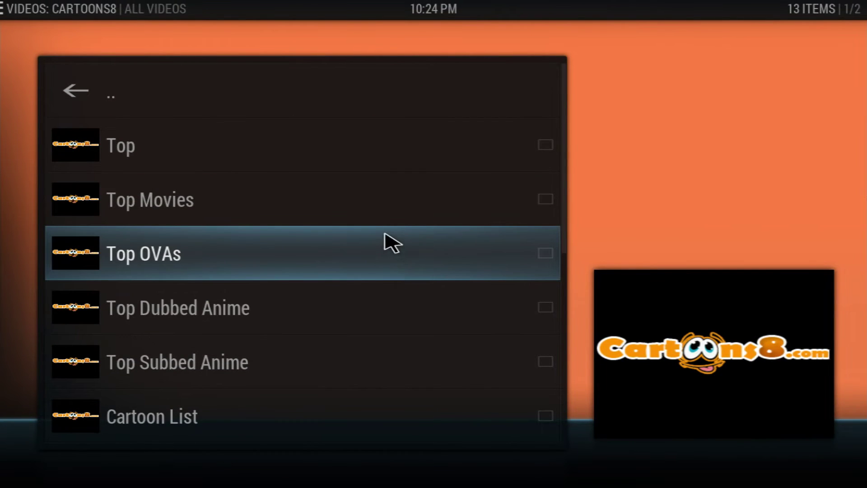
# Leave the Cartoons8 list and scroll the home menu across to SYSTEM
pyautogui.scroll(-7, 383, 242)
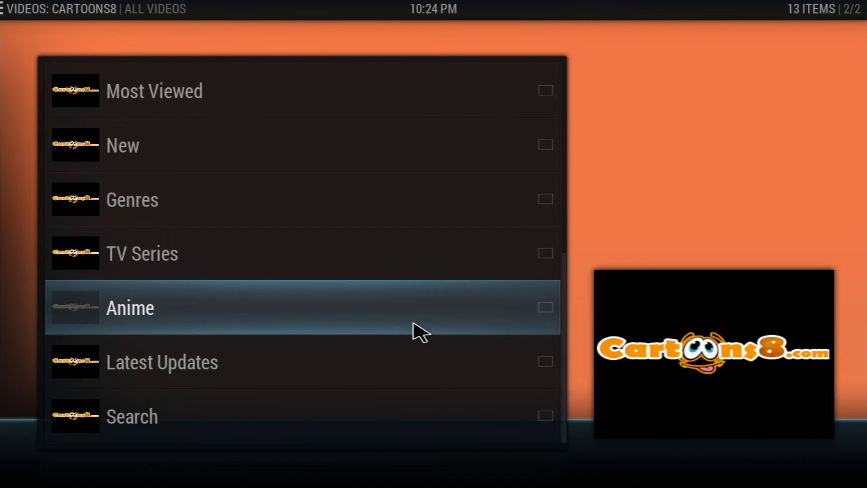
pyautogui.scroll(7, 403, 310)
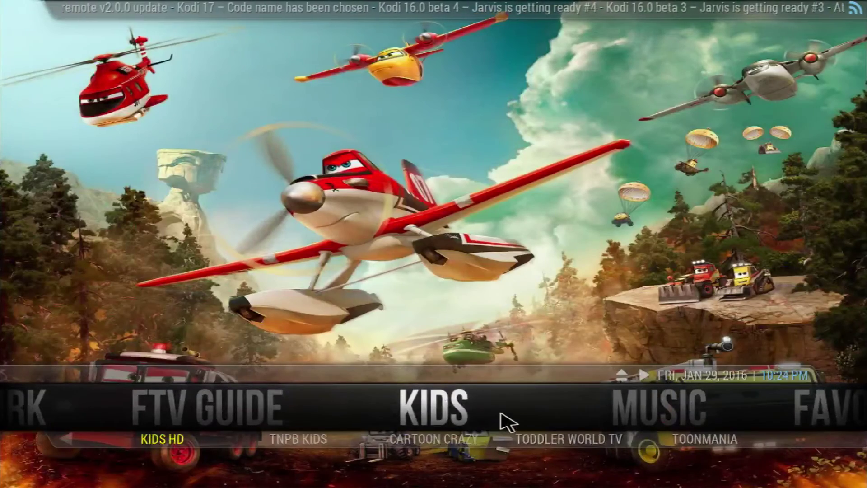
pyautogui.moveTo(471, 420)
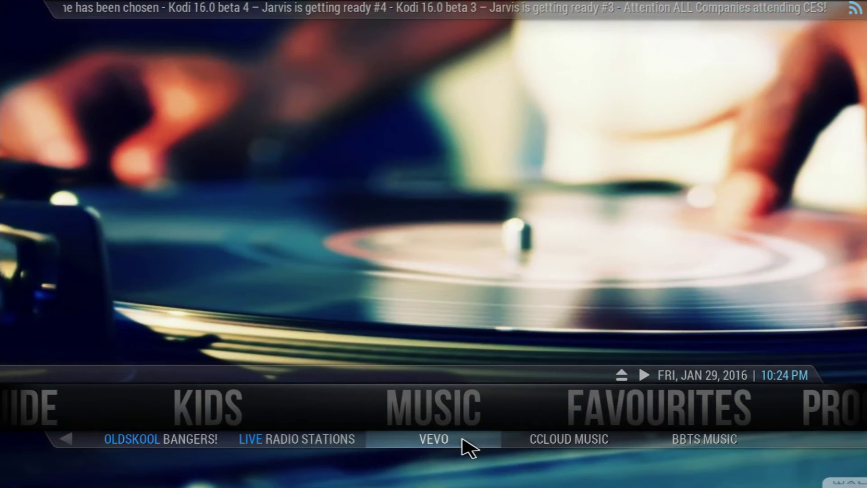
pyautogui.scroll(6, 359, 445)
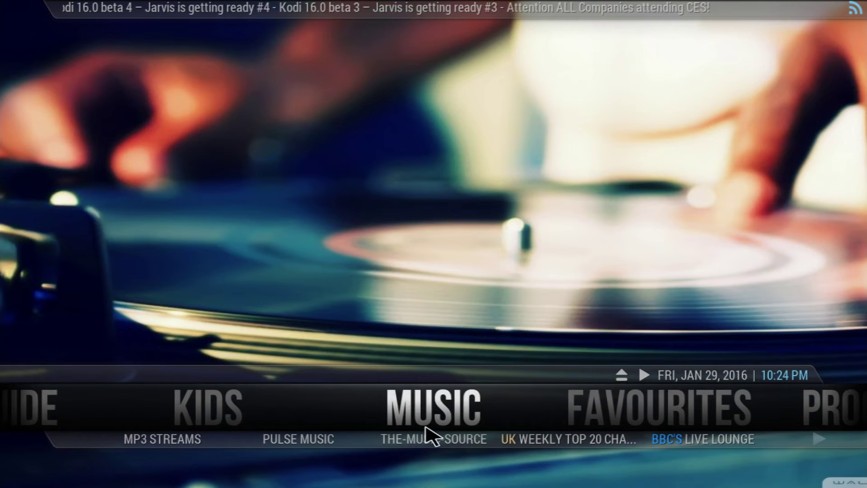
pyautogui.scroll(-2, 451, 411)
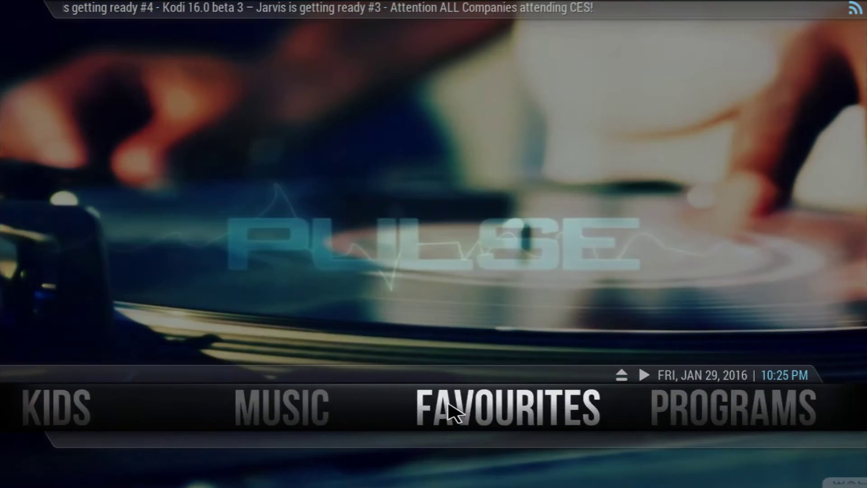
pyautogui.scroll(1, 406, 413)
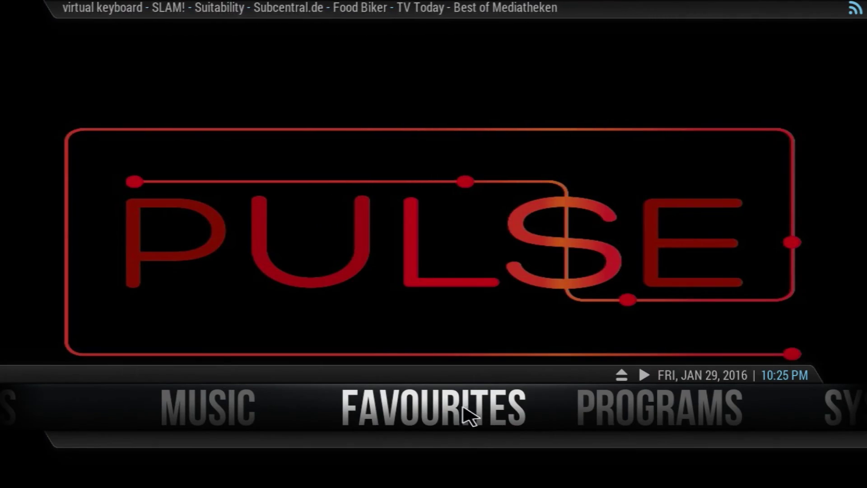
pyautogui.scroll(-4, 471, 412)
pyautogui.scroll(-2, 359, 417)
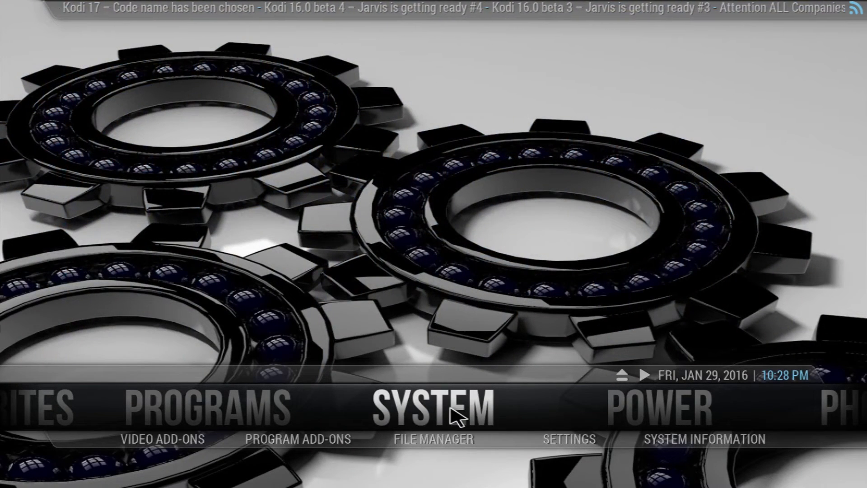
pyautogui.click(452, 439)
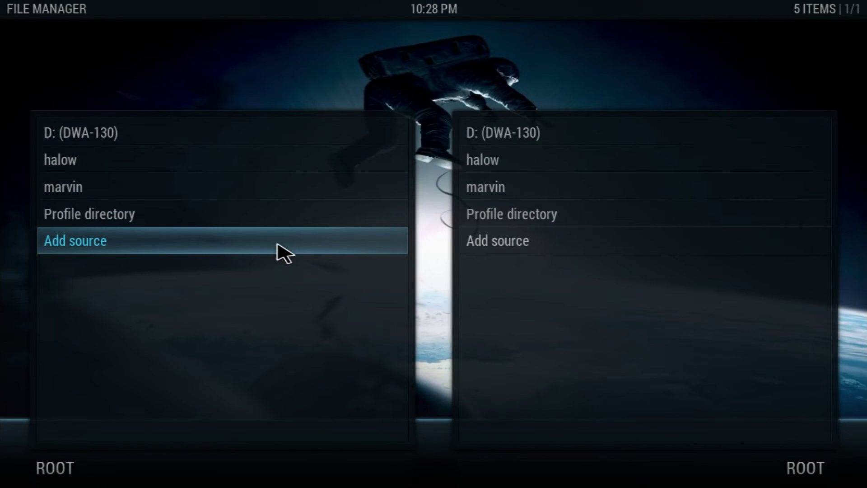
pyautogui.click(277, 244)
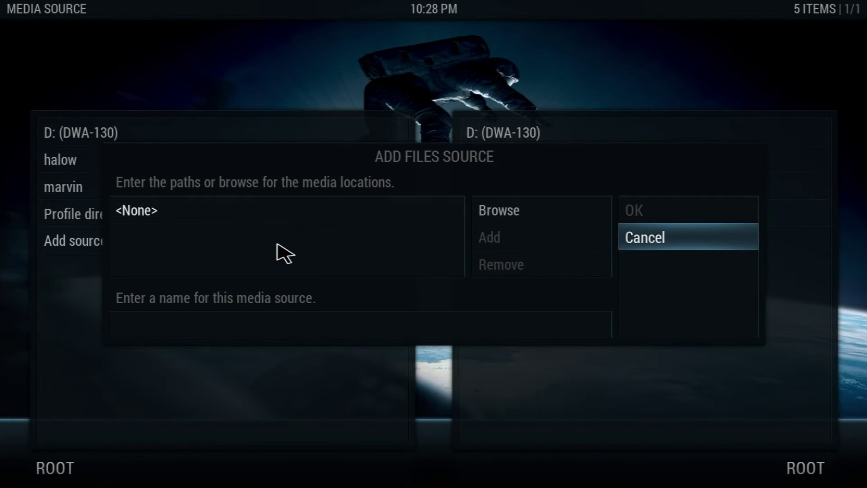
pyautogui.click(329, 221)
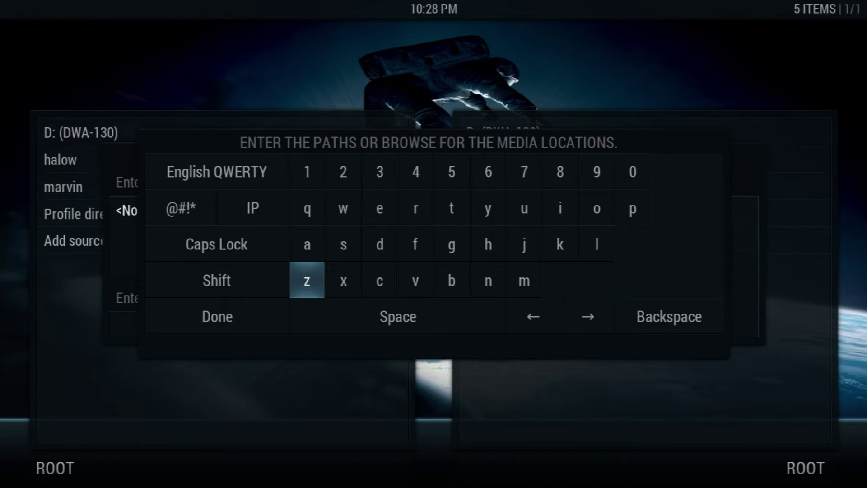
pyautogui.write('http://repo.ares-project.com/magic')
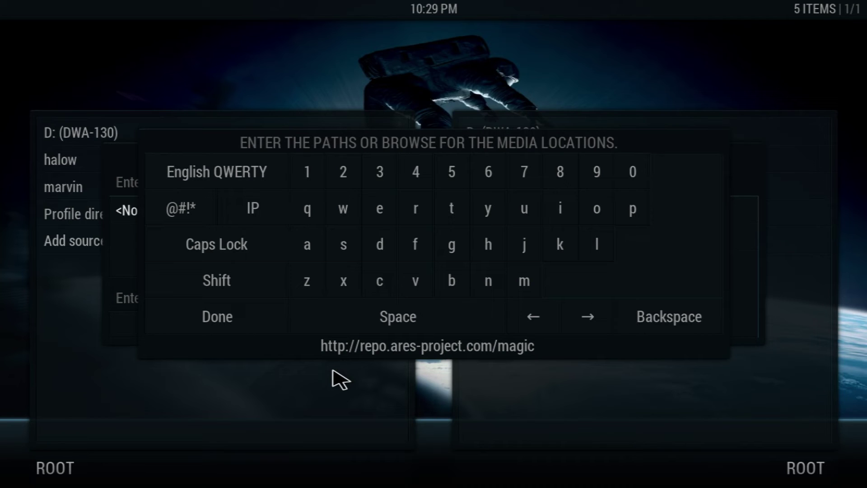
pyautogui.click(257, 331)
# Name the new source .ares and save it
pyautogui.click(424, 335)
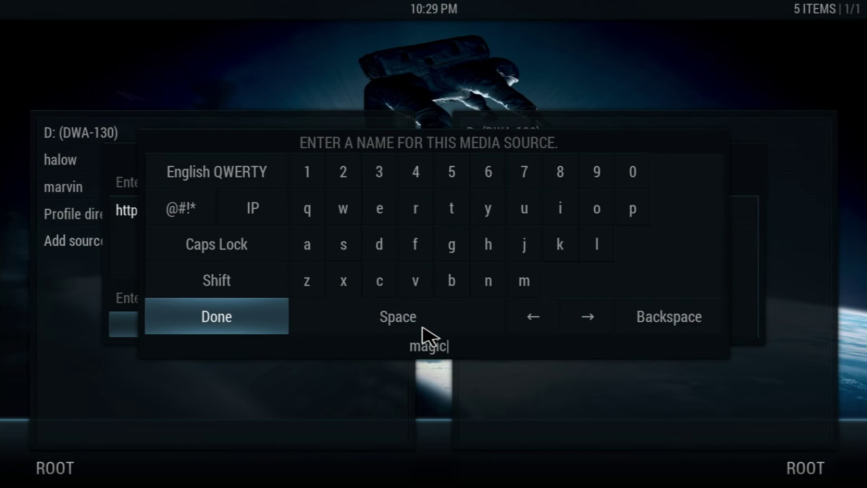
pyautogui.press('BackSpace')
pyautogui.press('BackSpace')
pyautogui.press('BackSpace')
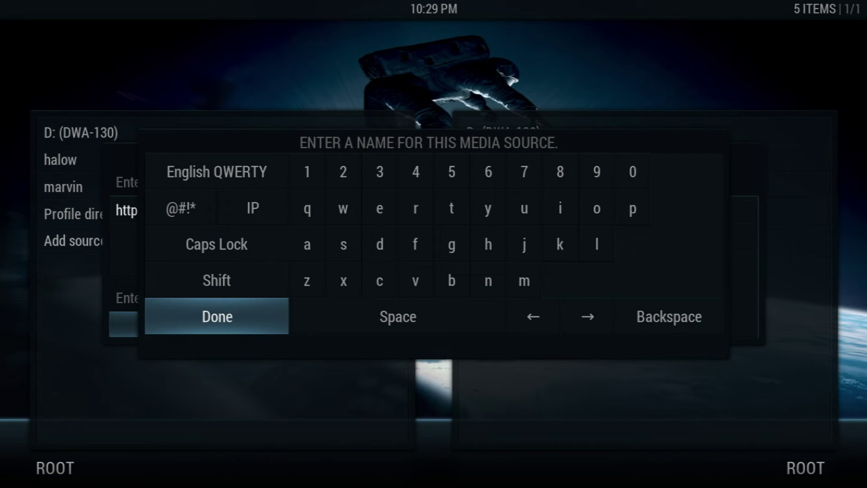
pyautogui.write('es')
pyautogui.press('BackSpace')
pyautogui.press('BackSpace')
pyautogui.write('es')
pyautogui.click(258, 320)
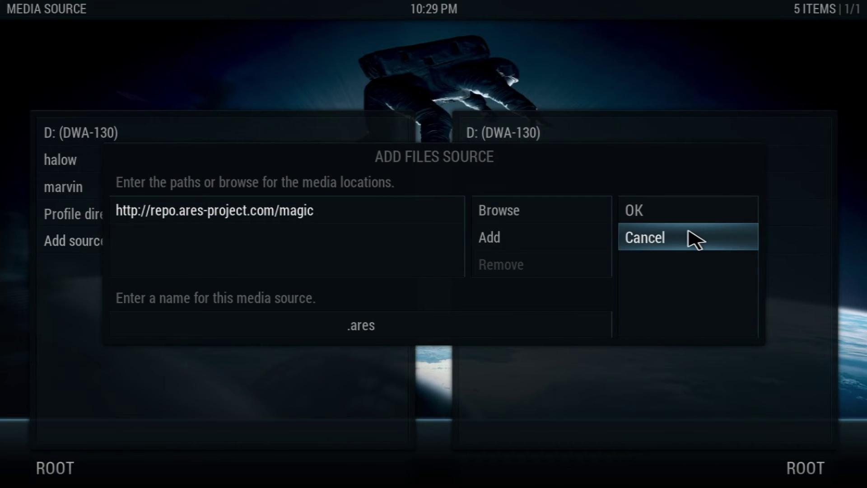
pyautogui.click(691, 215)
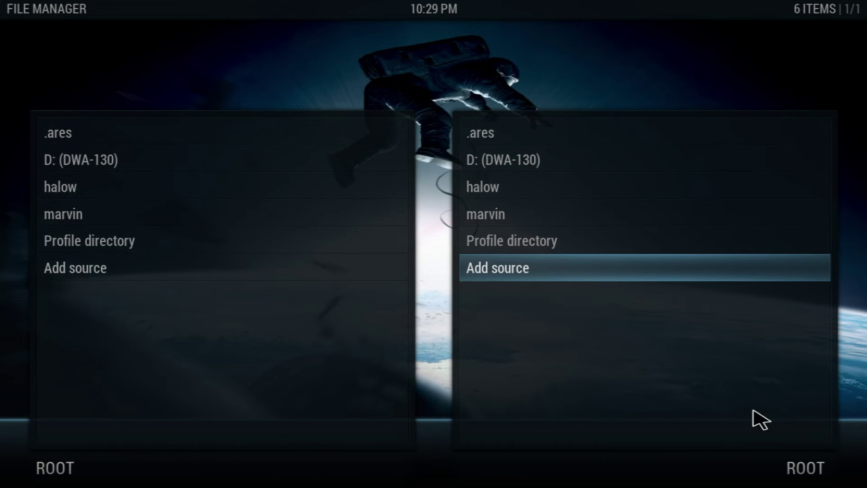
# Install repository.aresproject.zip from the .ares source via Add-ons > Install from zip file
pyautogui.press('Escape')
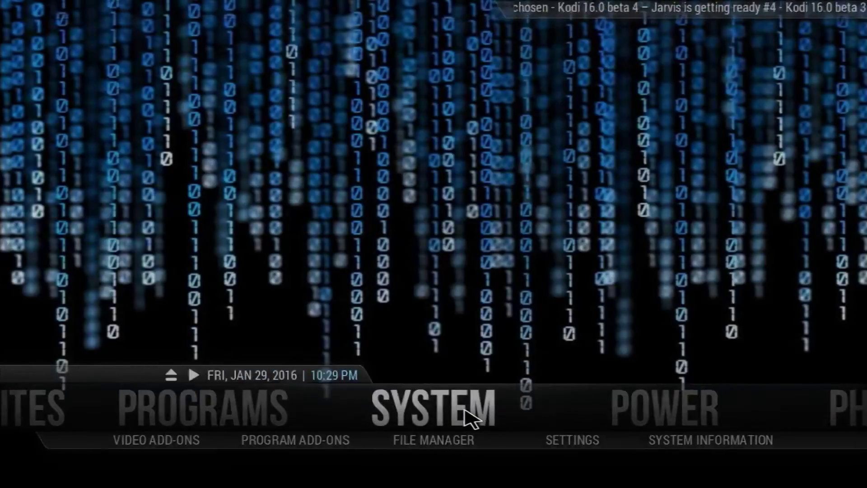
pyautogui.click(469, 412)
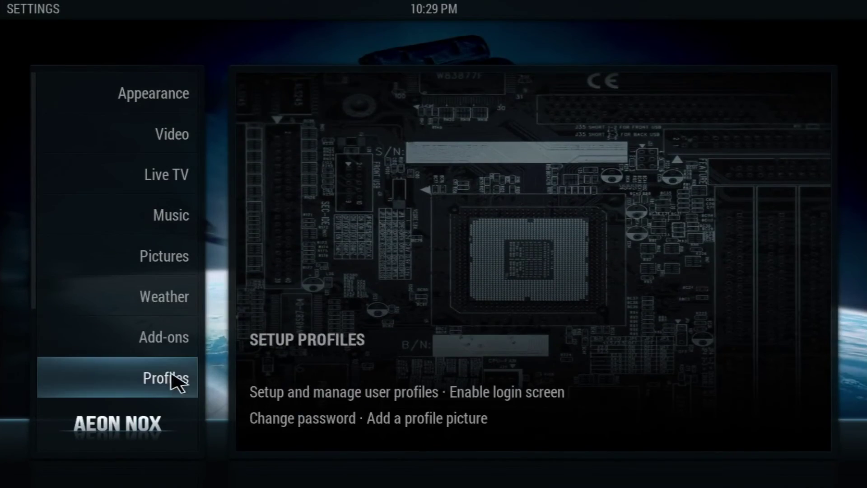
pyautogui.click(165, 362)
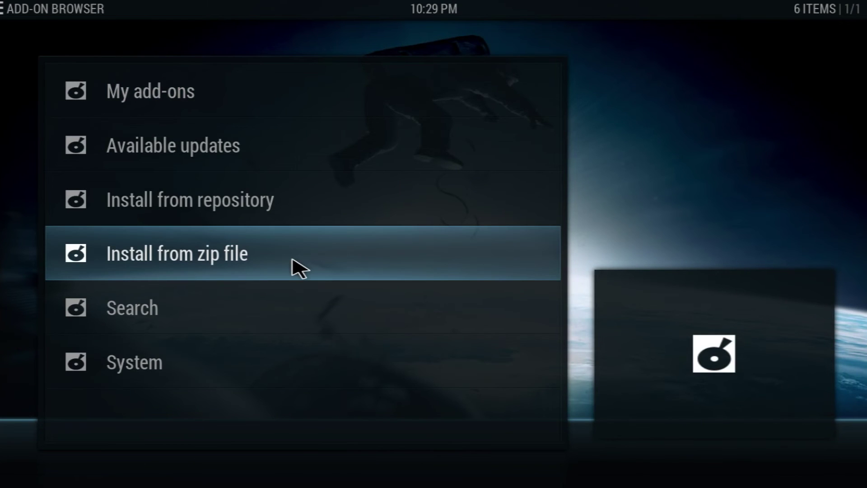
pyautogui.click(298, 269)
pyautogui.scroll(-2, 212, 335)
pyautogui.scroll(2, 215, 340)
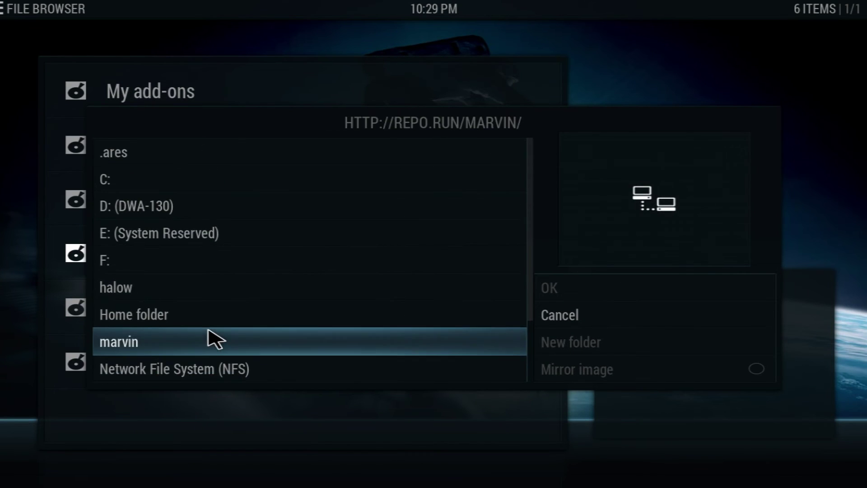
pyautogui.click(233, 159)
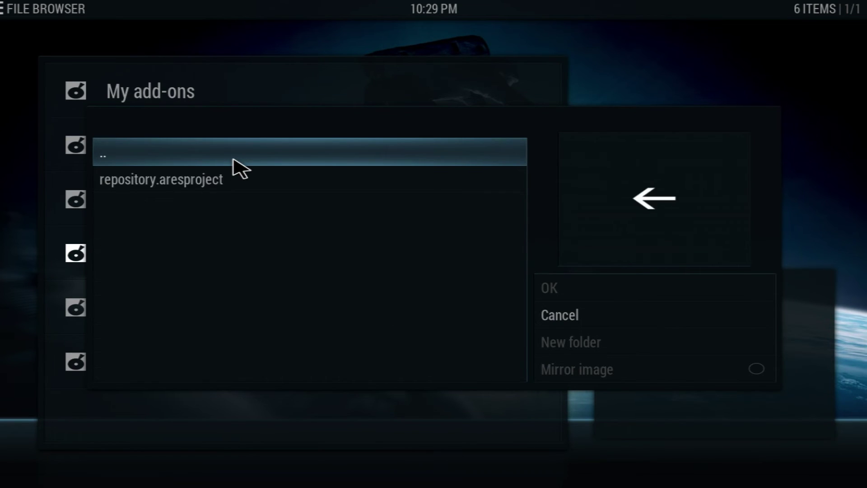
pyautogui.click(246, 193)
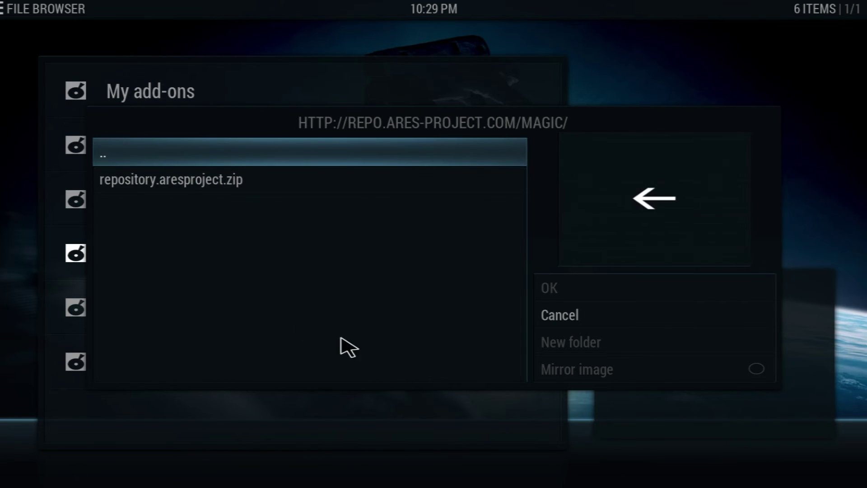
pyautogui.click(282, 181)
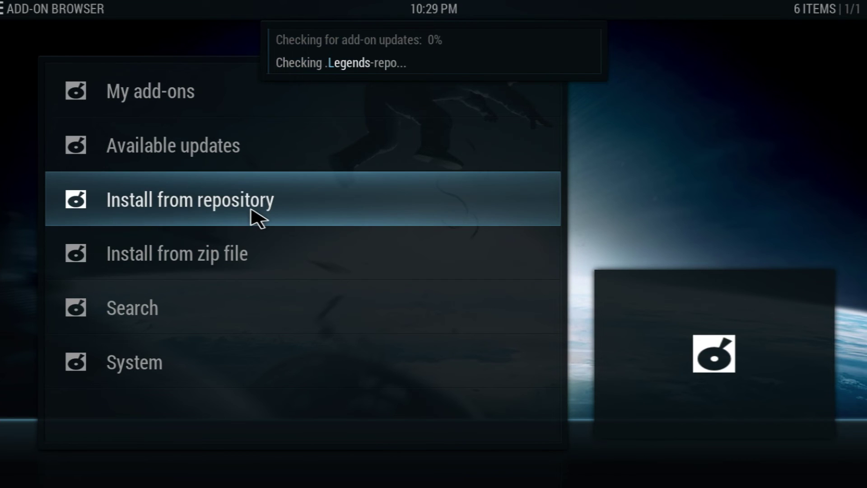
# View Ares Wizard 0.0.26 in AresProject's Program add-ons, then back out to Settings
pyautogui.click(258, 218)
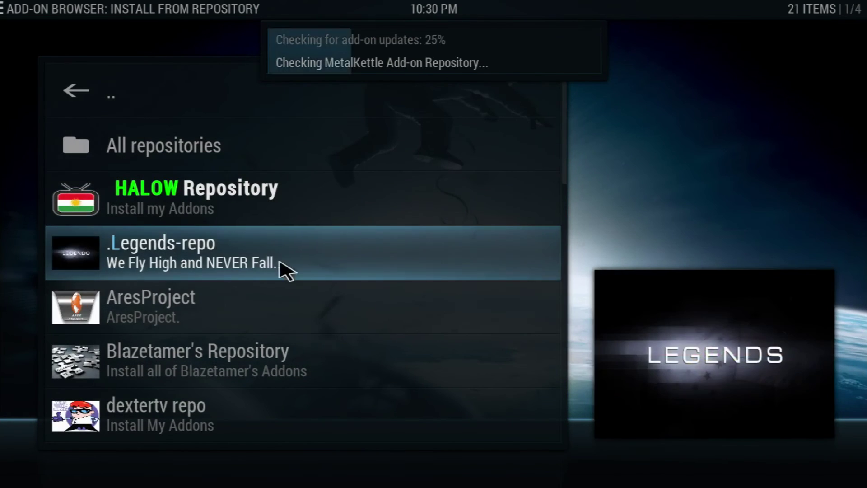
pyautogui.click(247, 323)
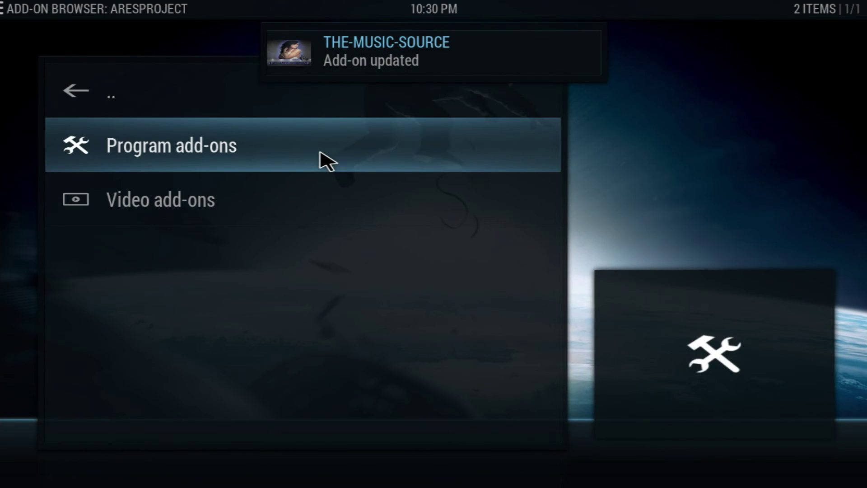
pyautogui.click(327, 161)
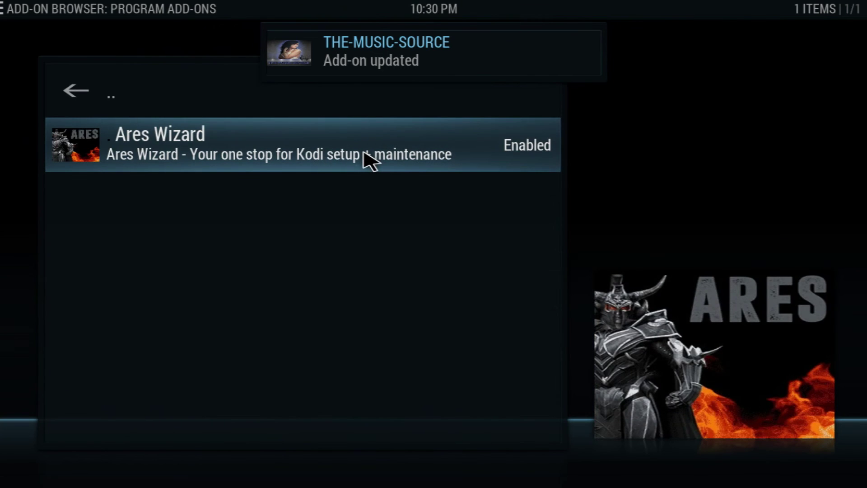
pyautogui.click(364, 156)
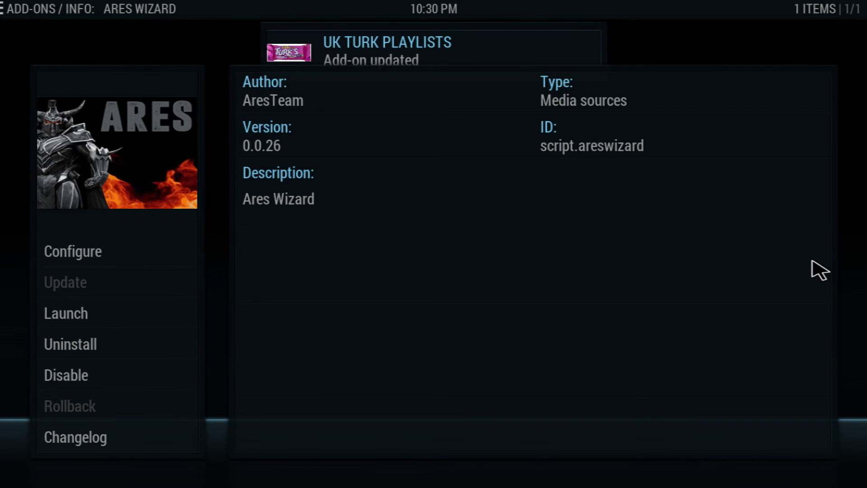
pyautogui.press('Escape')
pyautogui.press('Escape')
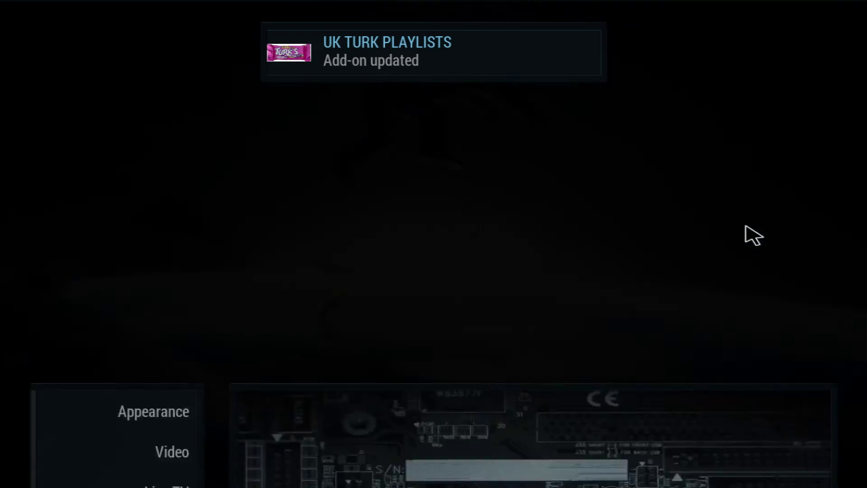
pyautogui.press('Escape')
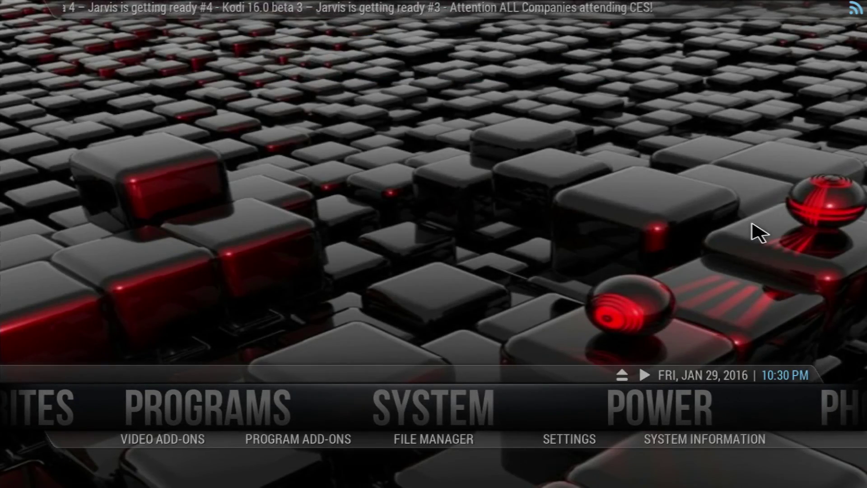
# Launch Ares Wizard from PROGRAMS and show its Featured Builds list
pyautogui.scroll(-1, 275, 413)
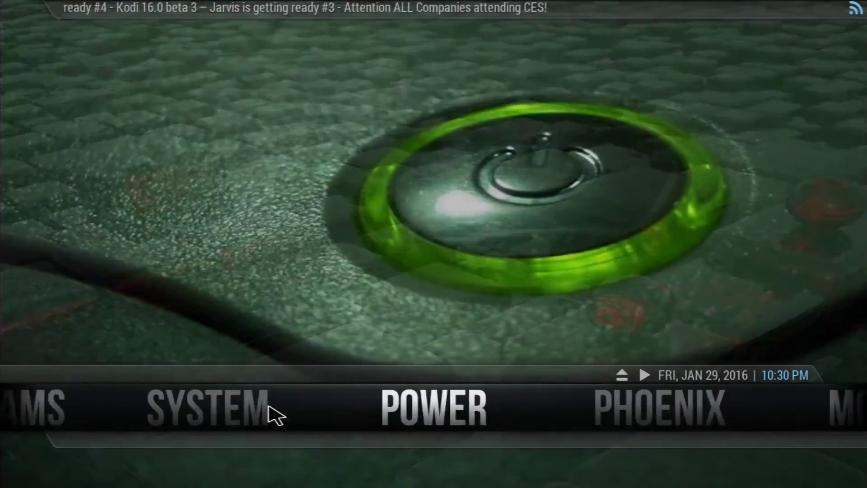
pyautogui.scroll(3, 271, 412)
pyautogui.scroll(-1, 416, 413)
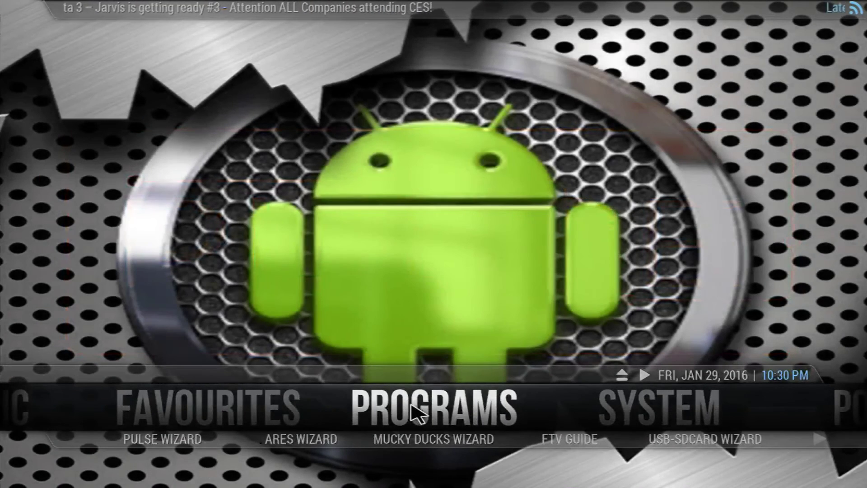
pyautogui.click(416, 409)
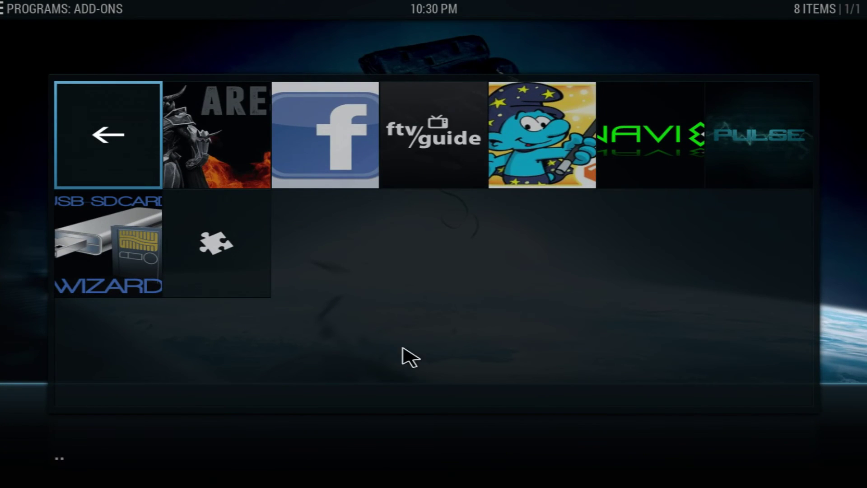
pyautogui.click(219, 160)
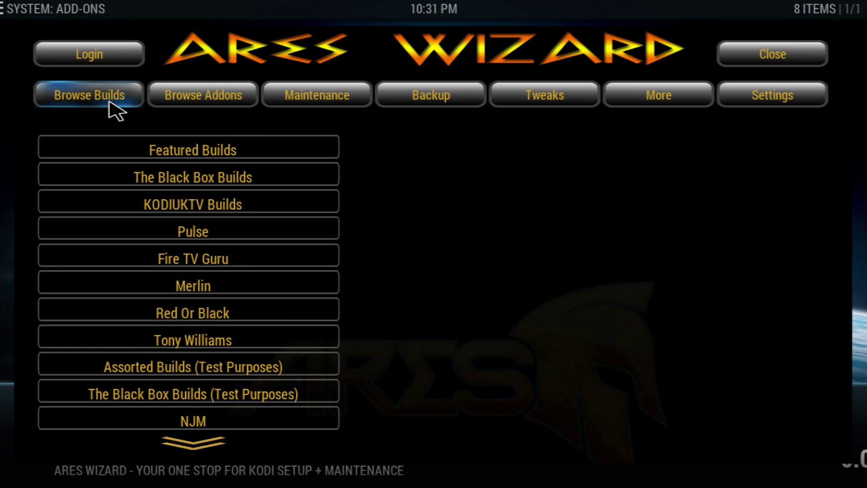
pyautogui.click(194, 156)
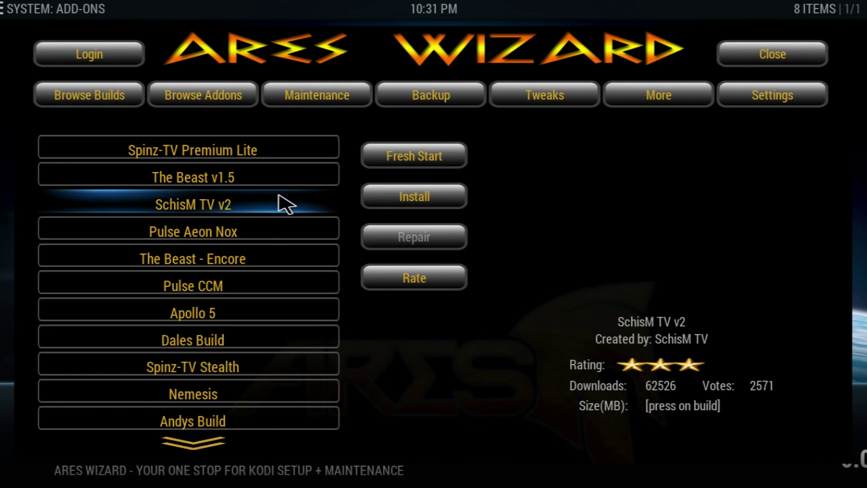